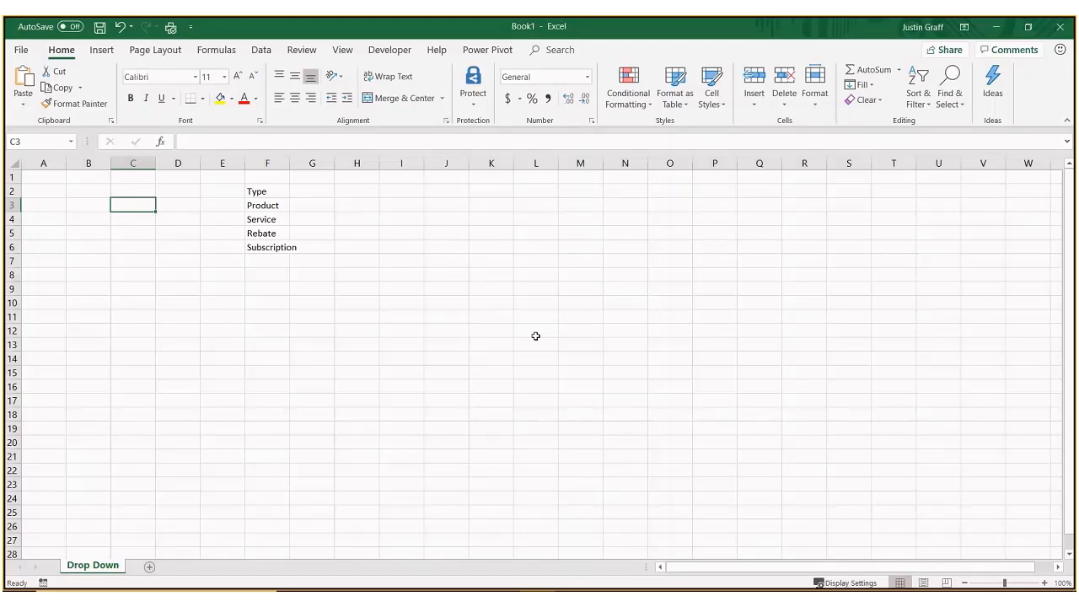
- Add data validation to cell C3 that allows a list with the source Yes,No
left_click(259, 53)
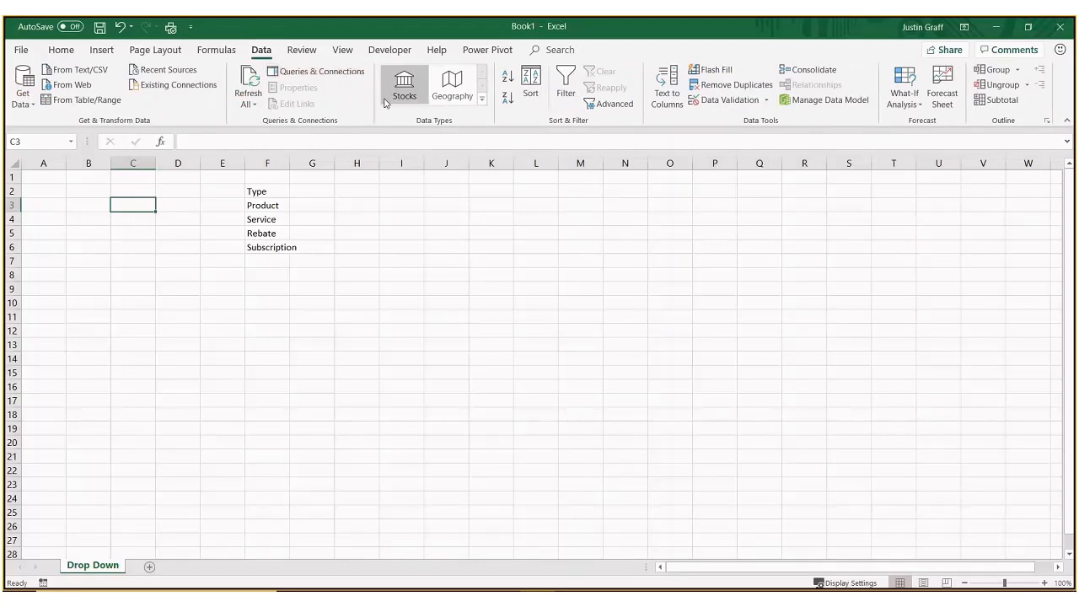
left_click(765, 99)
left_click(762, 118)
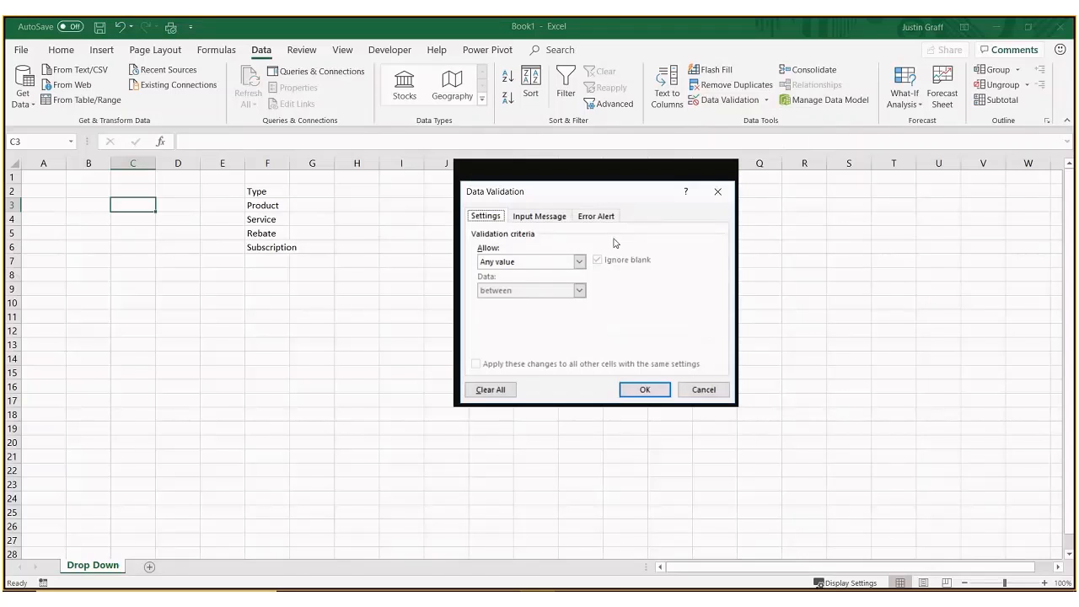
left_click(579, 262)
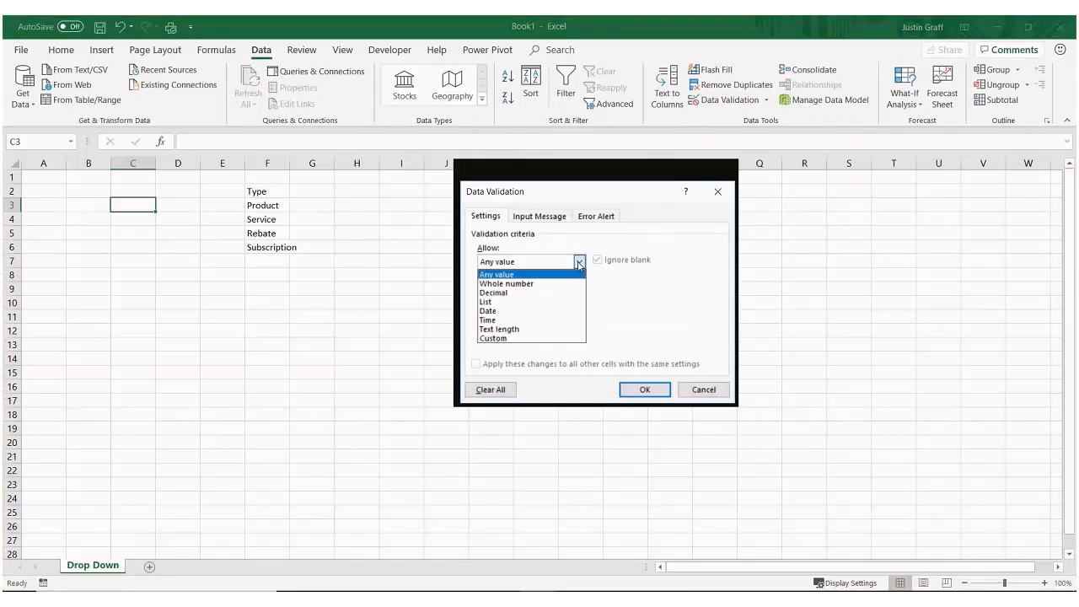
left_click(529, 302)
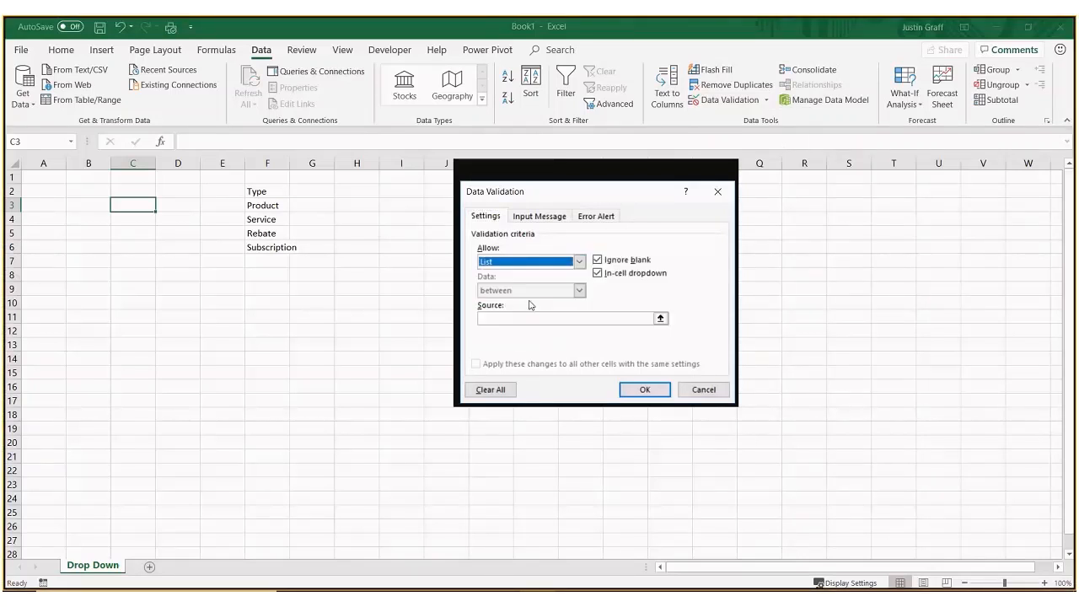
left_click(553, 318)
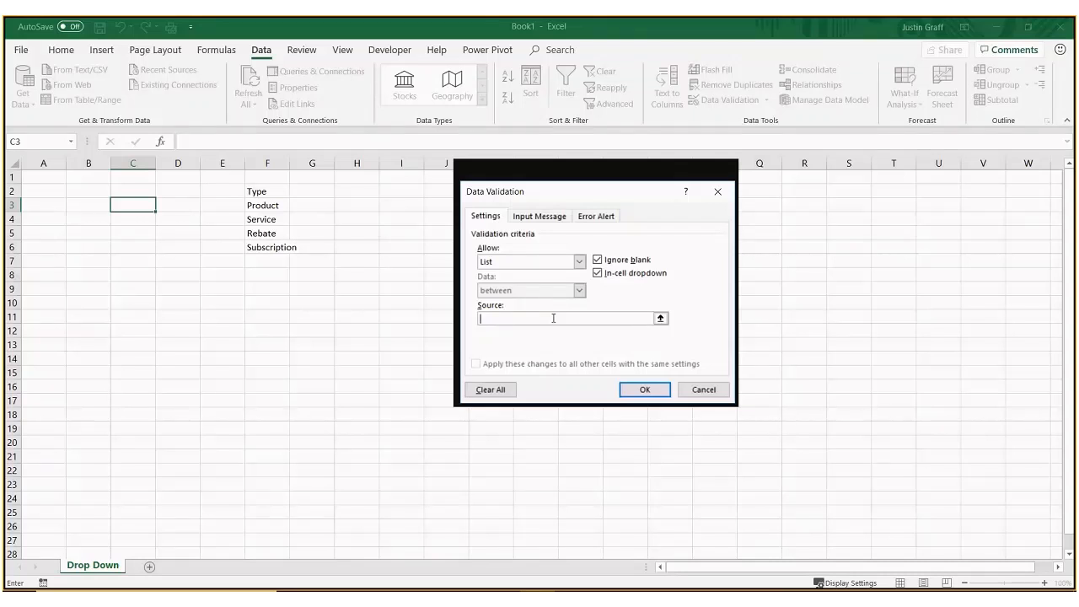
type("Yes,No")
left_click(492, 319)
left_click(642, 389)
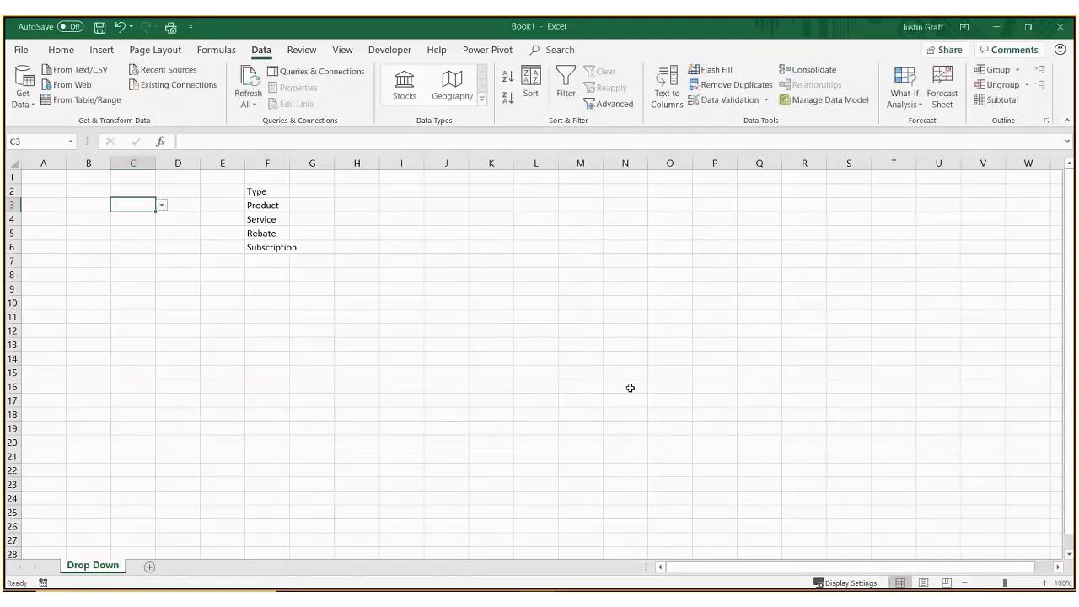
- Check the dropdown options in cell C3 and enter Yes in the cell
left_click(162, 206)
left_click(119, 217)
left_click(162, 206)
left_click(145, 230)
type("Yes")
key("Return")
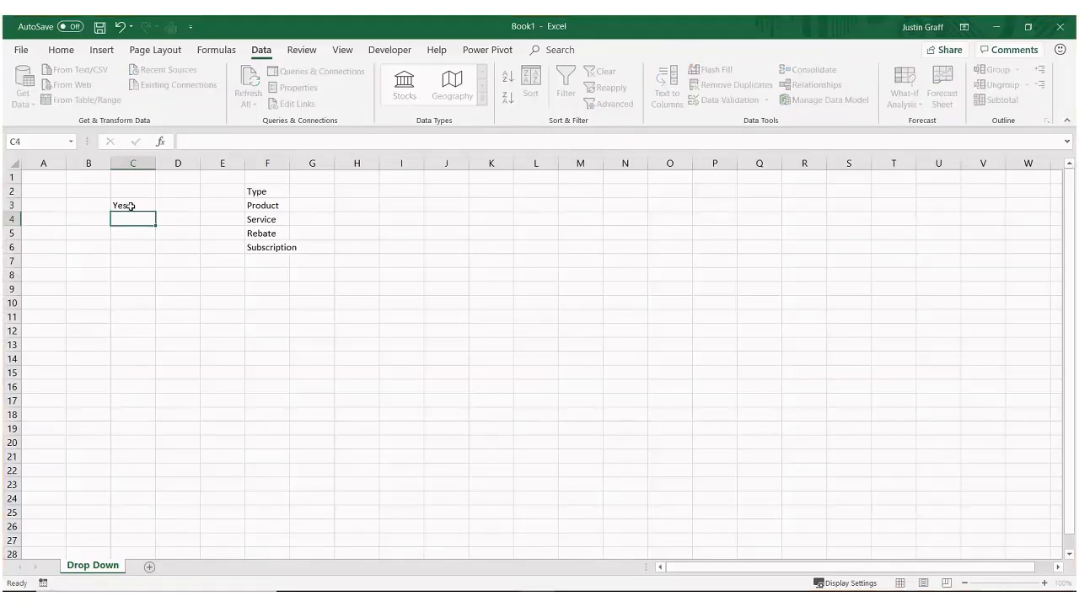
- Test the validation of cell C3 with the entries "yes" and "N/A", cancelling each one
left_click(131, 206)
type("yes")
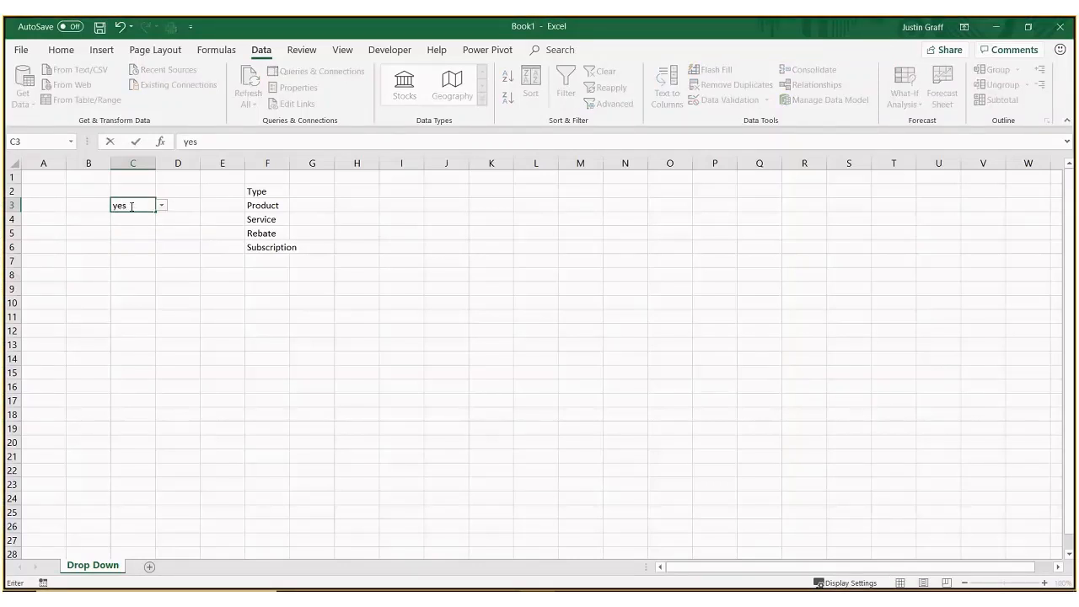
key("Return")
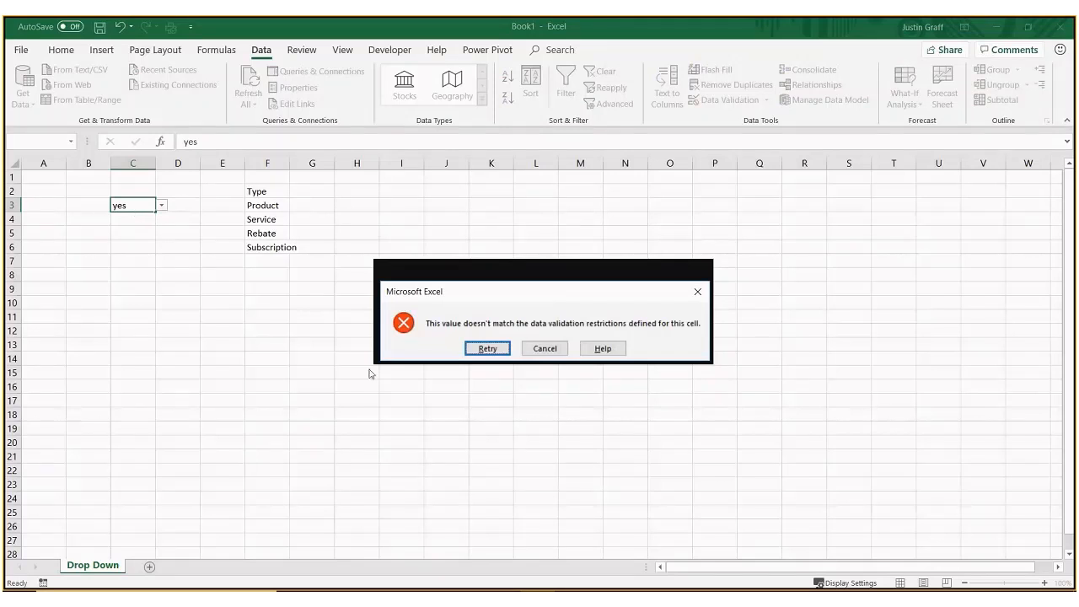
left_click(541, 349)
type("N/A")
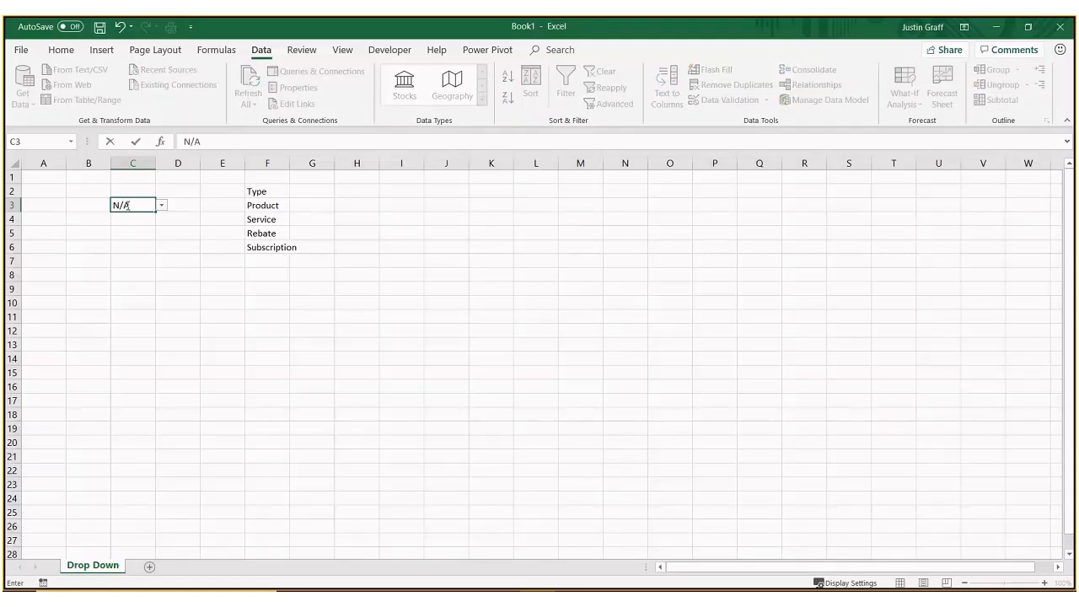
left_click(125, 205)
key("Return")
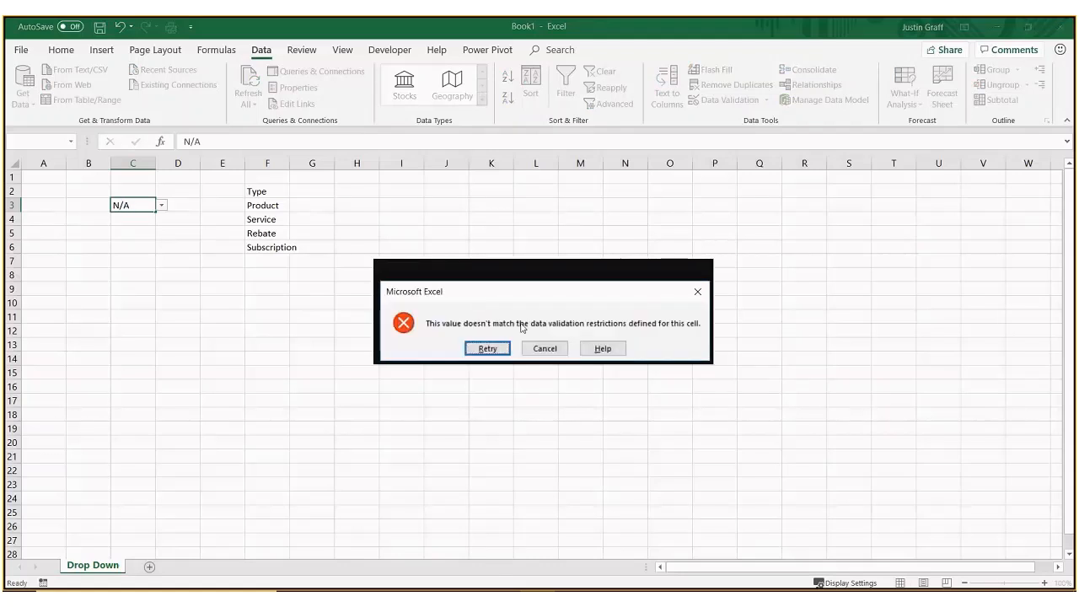
left_click(546, 349)
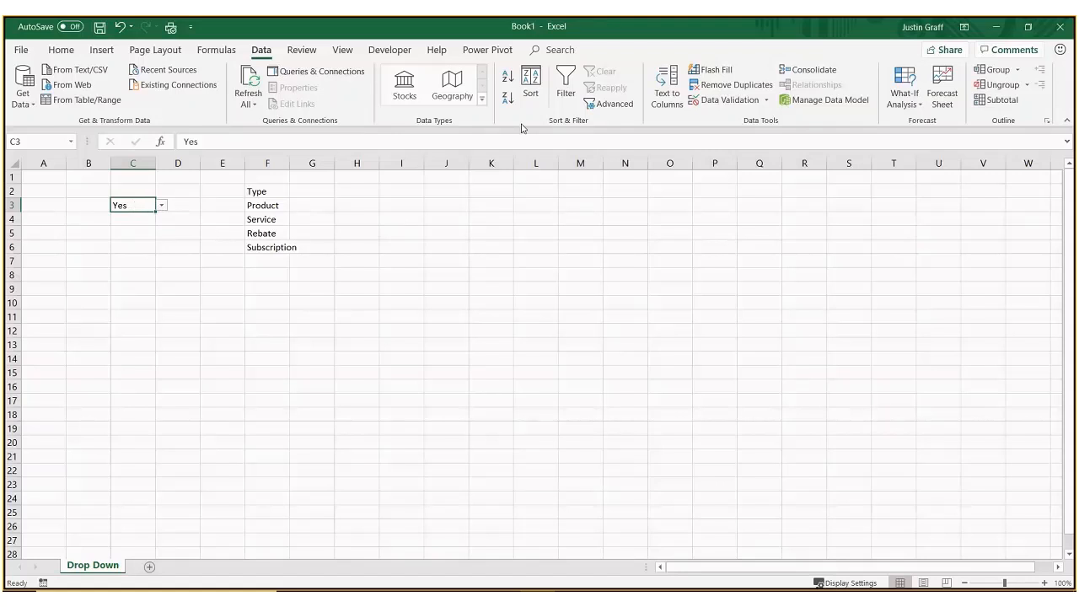
- Extend the validation list source of cell C3 to Yes,No,N/A and check the cell's dropdown
left_click(730, 101)
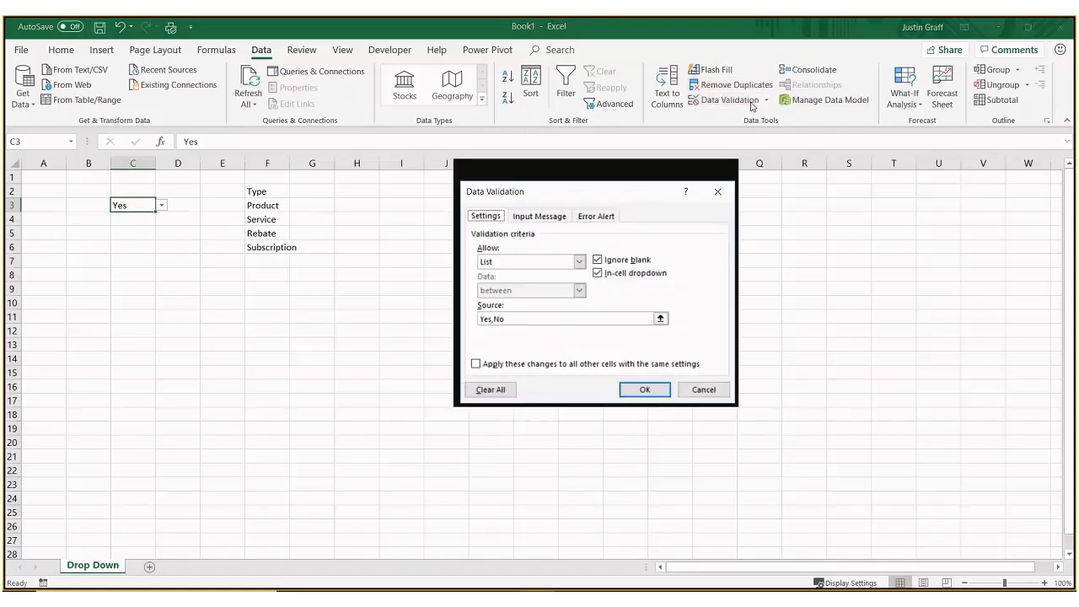
left_click(532, 321)
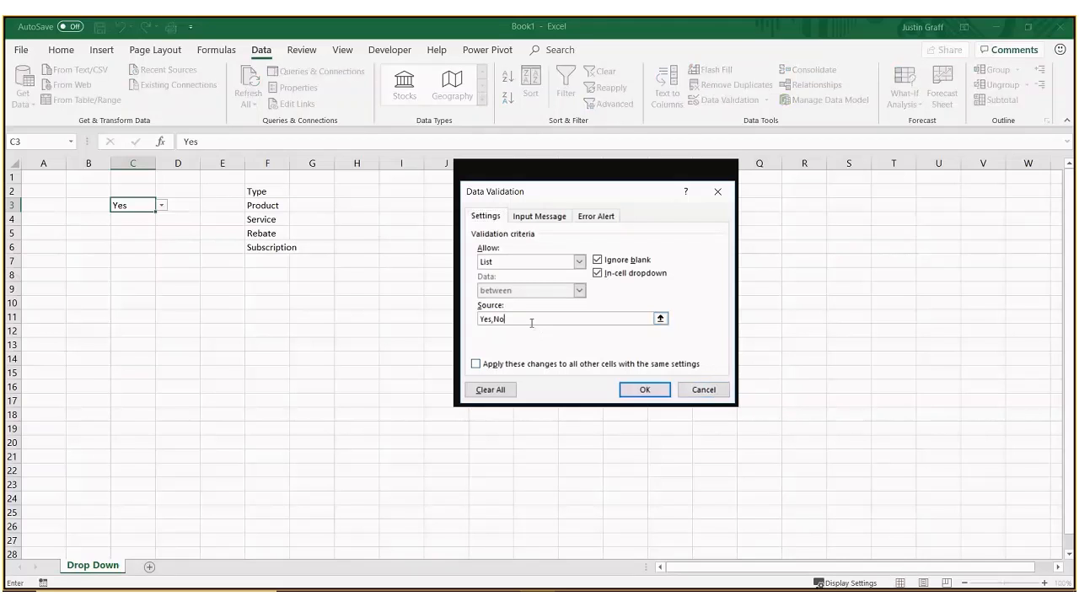
type(",N/A")
key("Return")
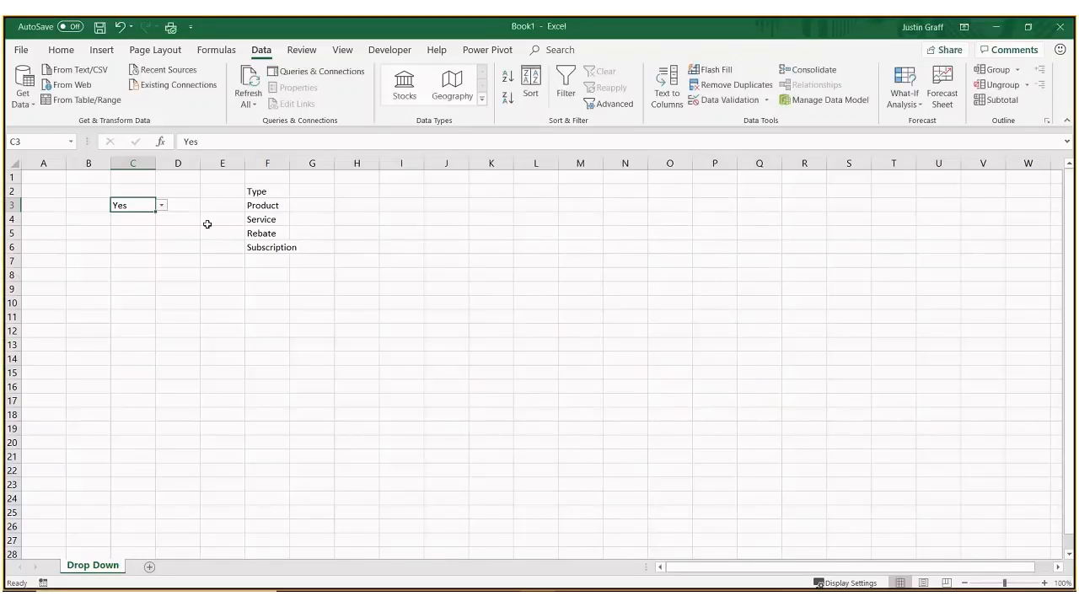
left_click(162, 206)
left_click(160, 216)
- Convert the Type list in F2:F6 into a table with headers
left_click_drag(265, 191, 270, 247)
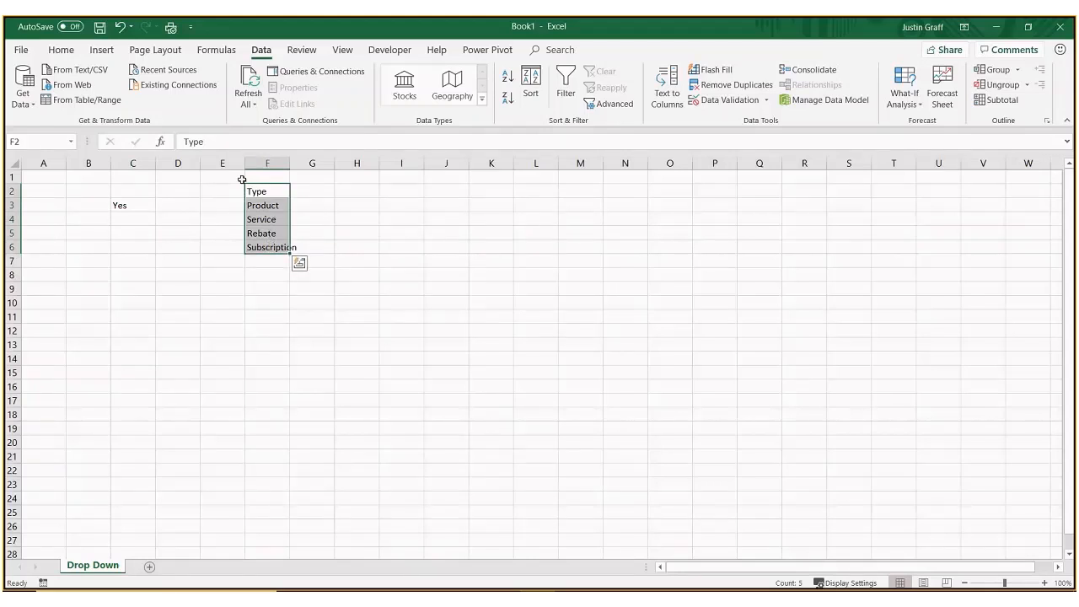
key("ctrl+t")
left_click(557, 305)
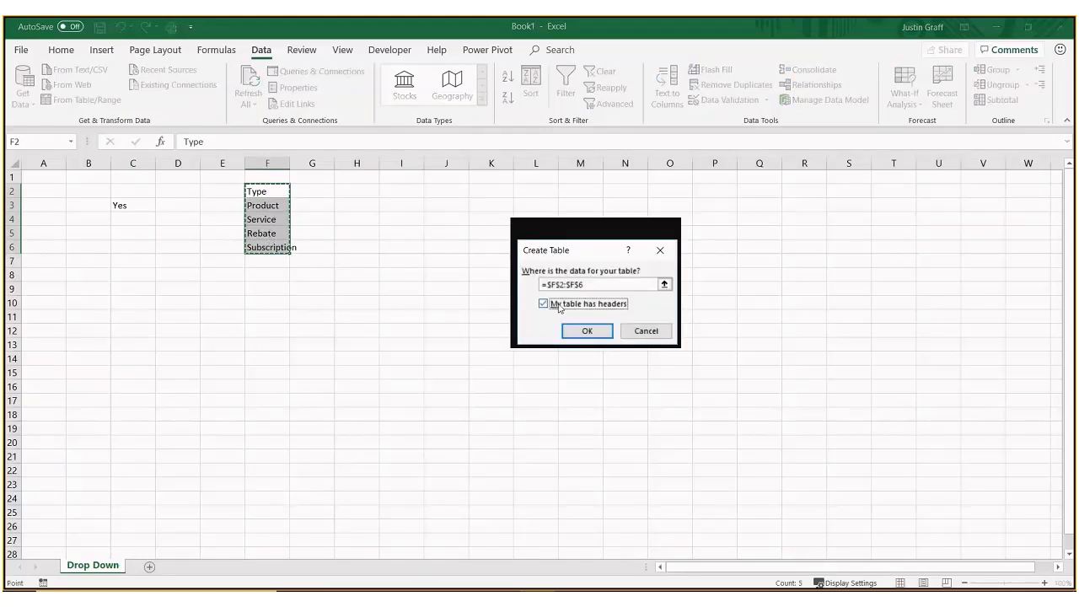
left_click(594, 330)
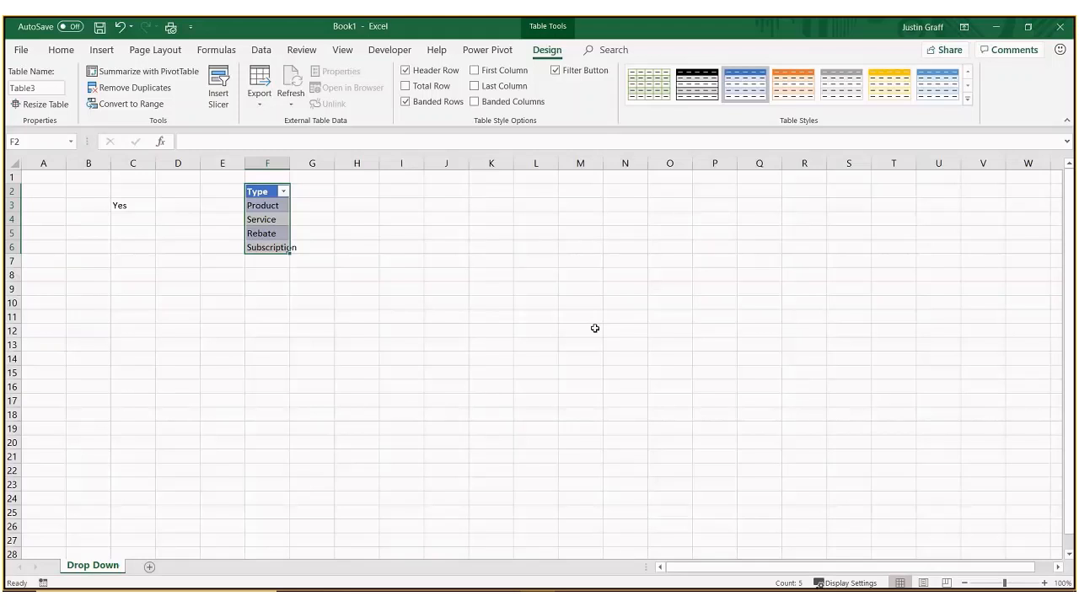
- Set the validation list source of cell C3 to =$F$3:$F$6 and view the cell's dropdown options
left_click(122, 204)
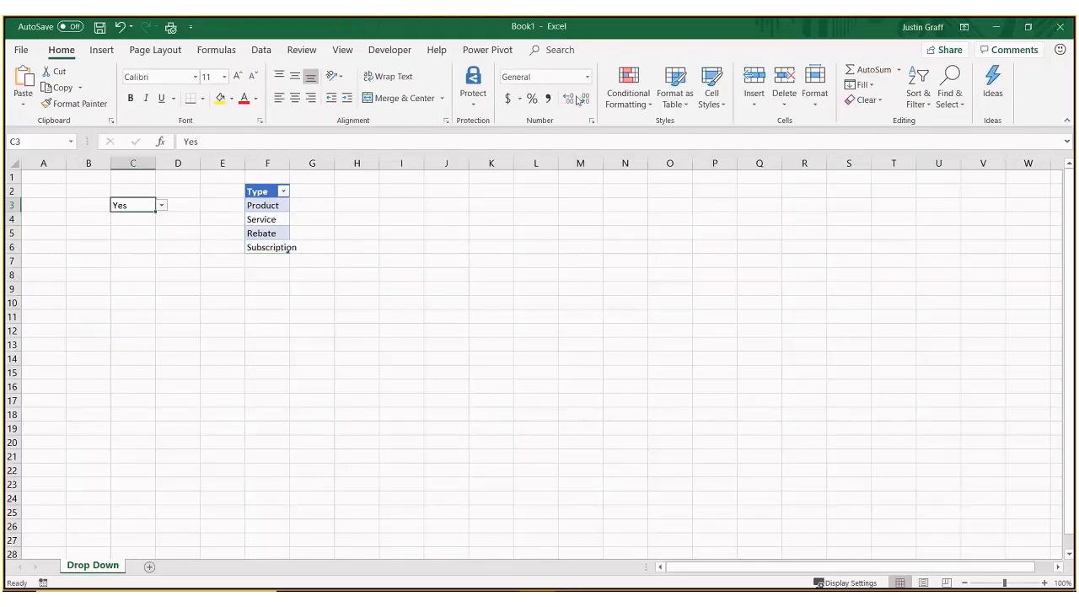
left_click(628, 100)
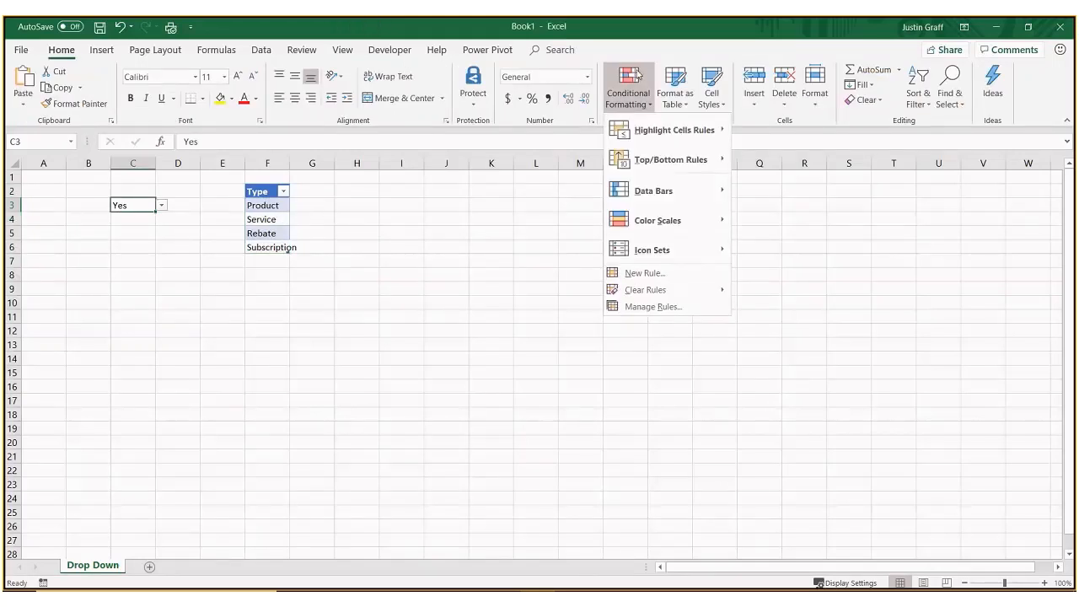
left_click(266, 52)
left_click(724, 100)
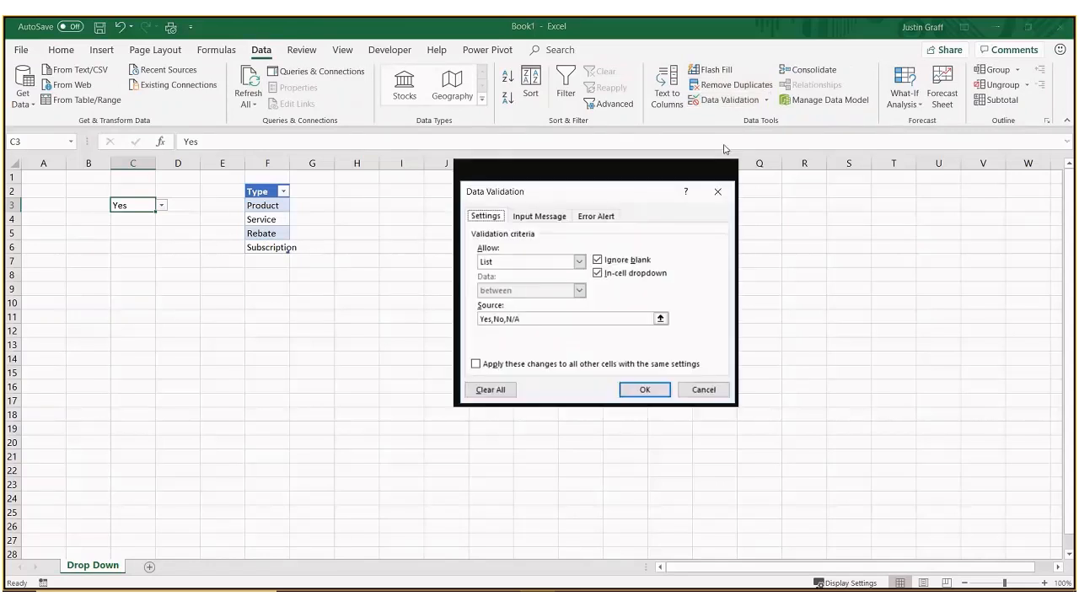
left_click(661, 320)
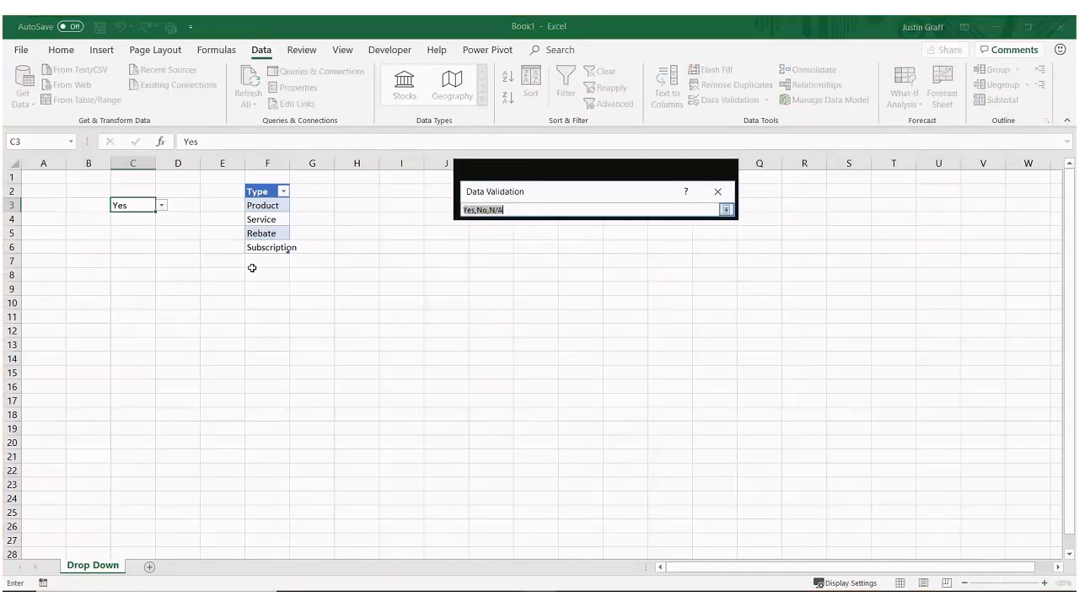
left_click(265, 183)
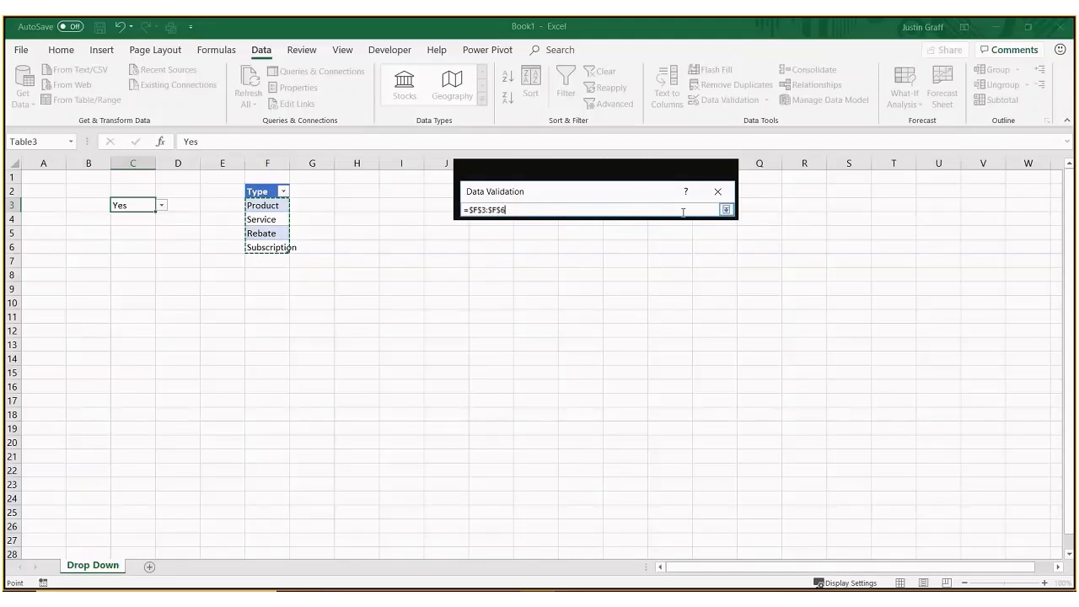
key("Return")
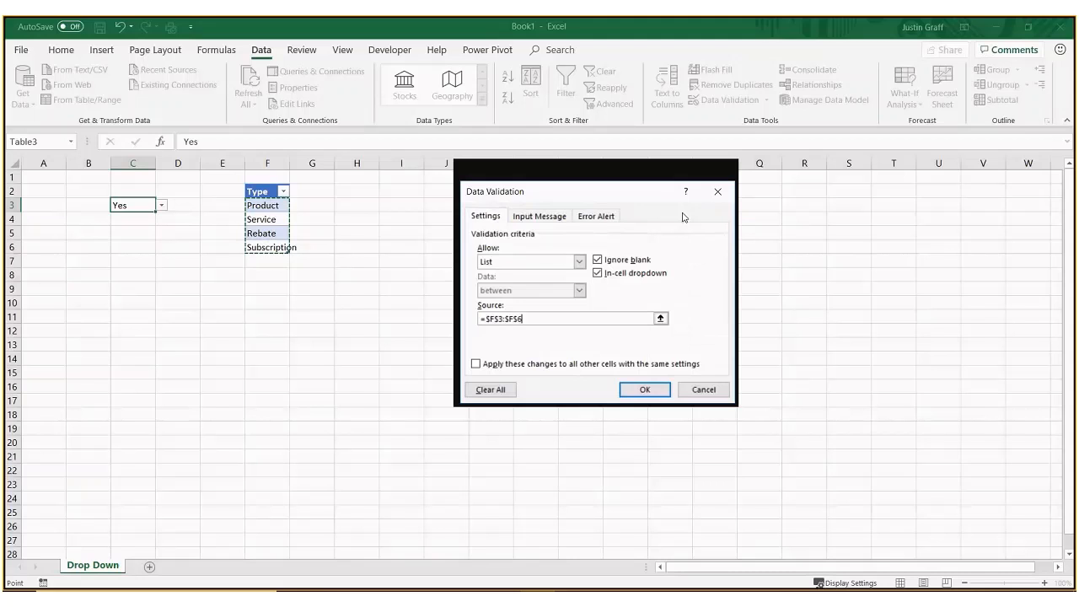
left_click(642, 392)
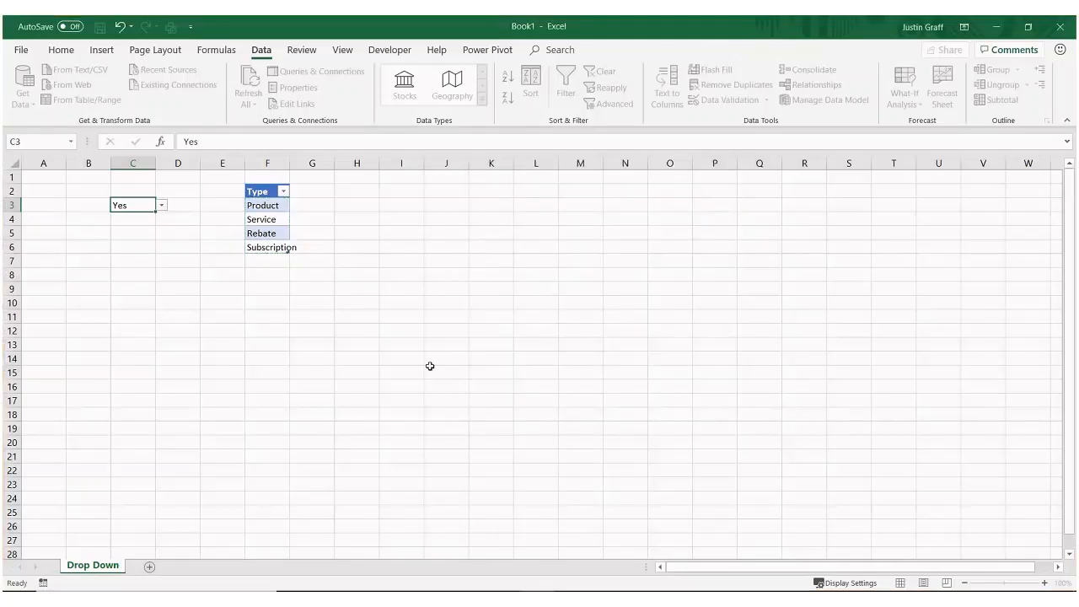
left_click(164, 209)
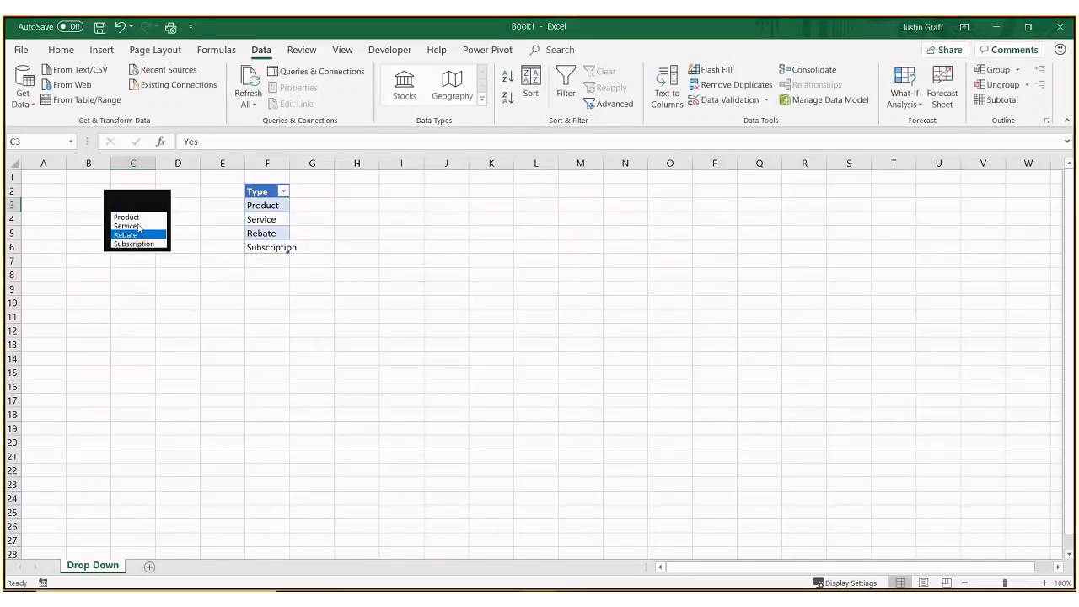
- Replace Rebate in cell F5 with Change and check the dropdown options in cell C3
left_click(265, 233)
left_click(262, 232)
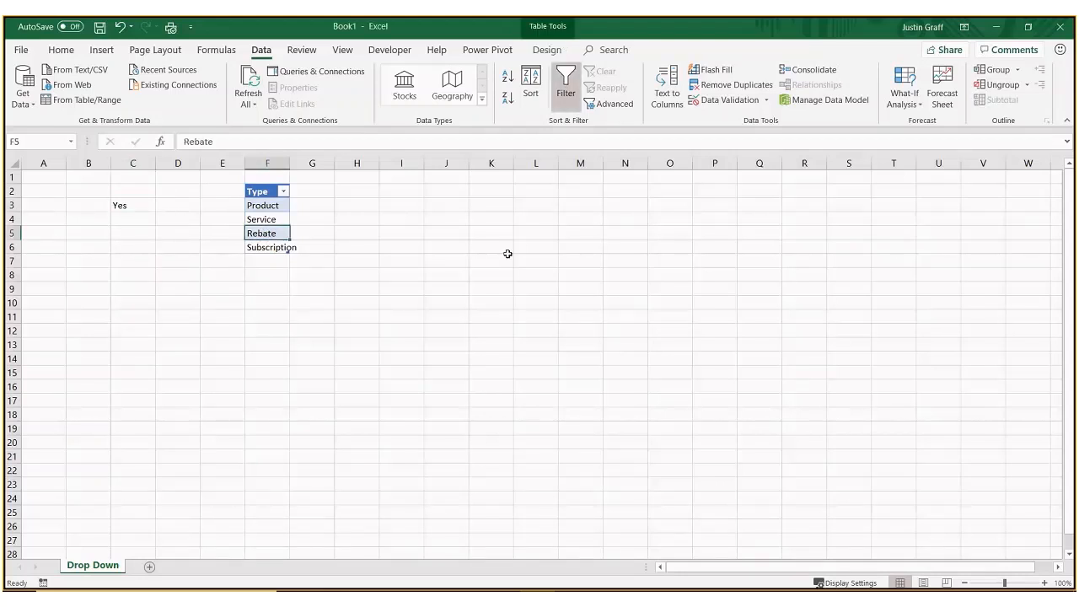
type("Change")
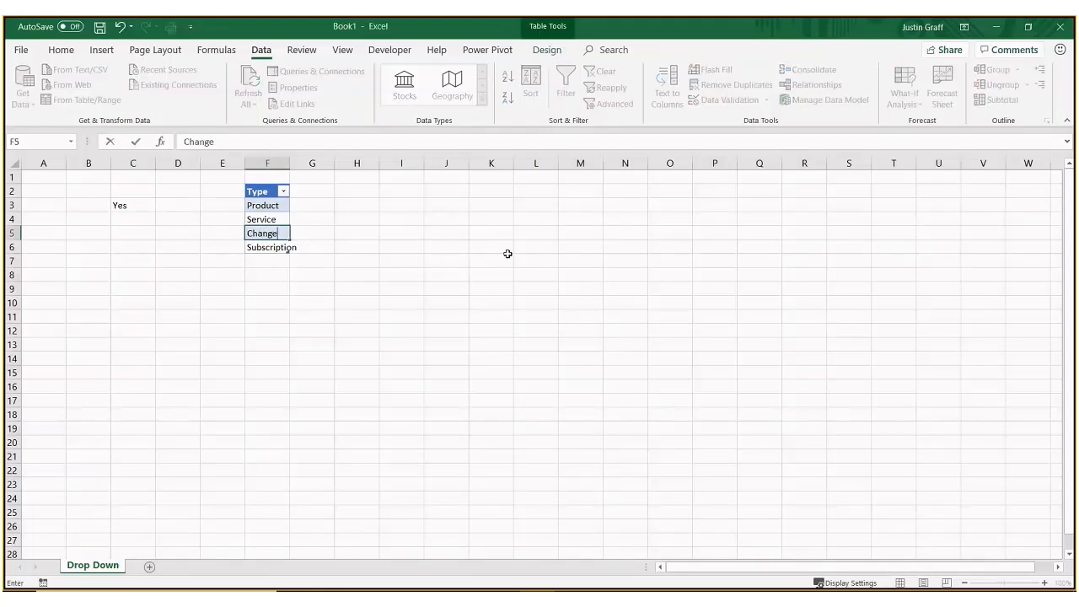
key("Return")
left_click(151, 205)
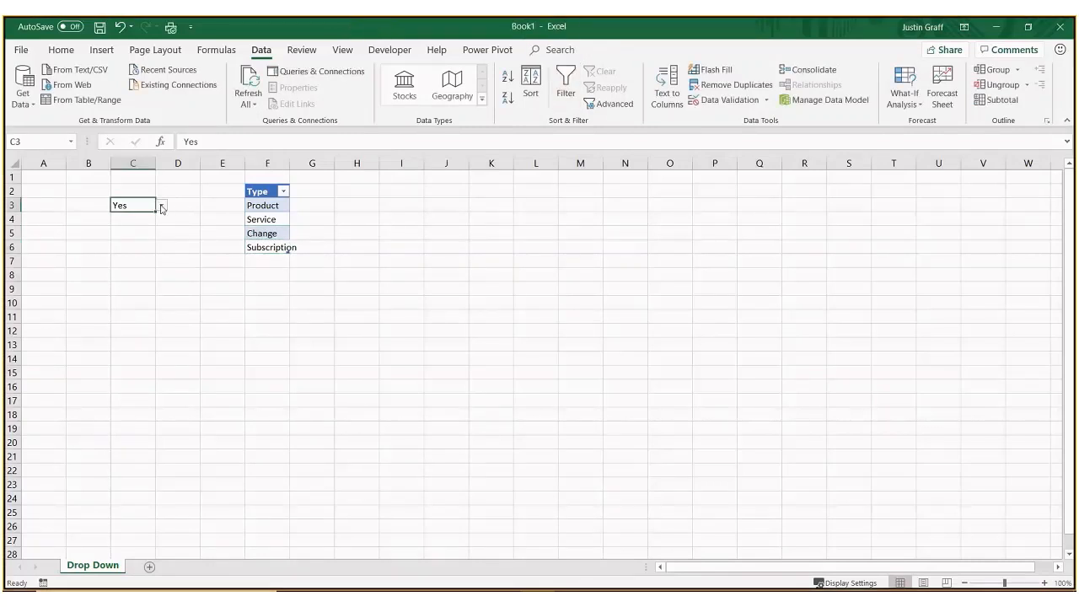
left_click(161, 205)
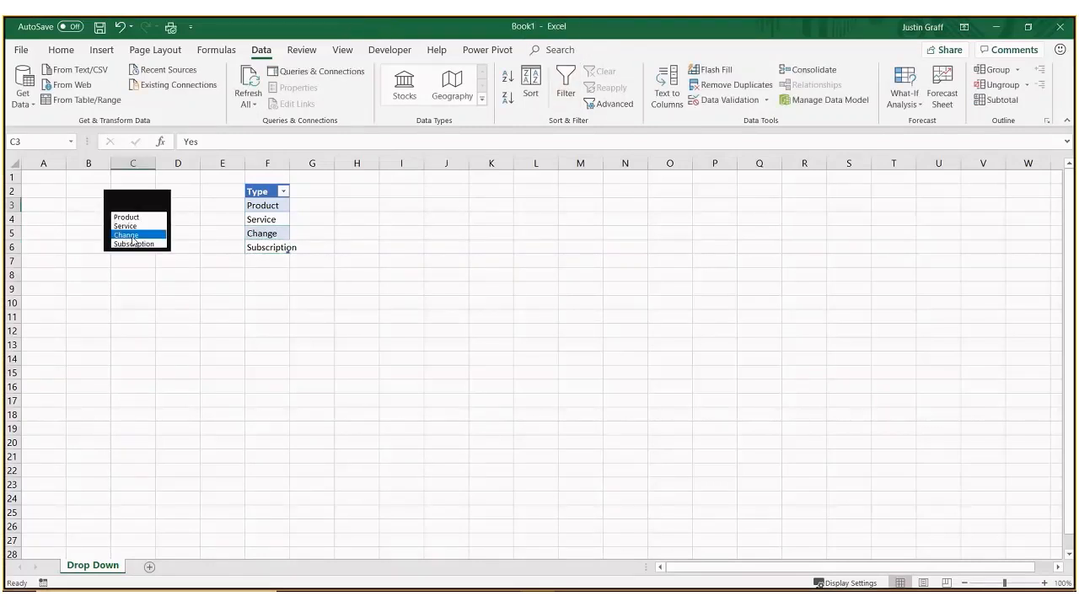
key("Escape")
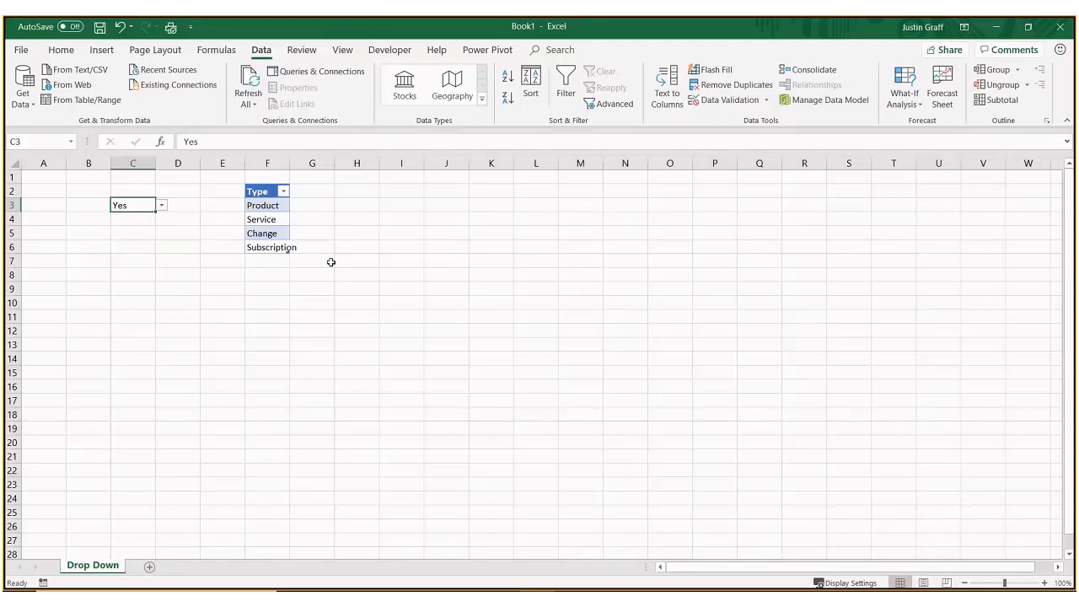
- Add "New Option" in cell F7 directly below the Type table's last entry, and select cell C3
left_click(272, 260)
type("New Option")
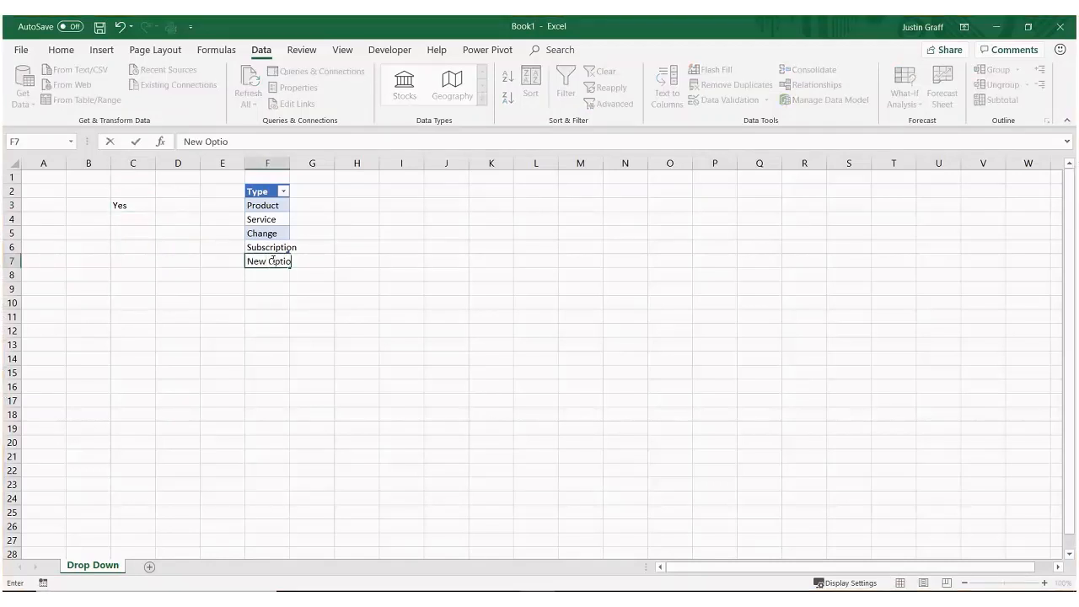
key("Return")
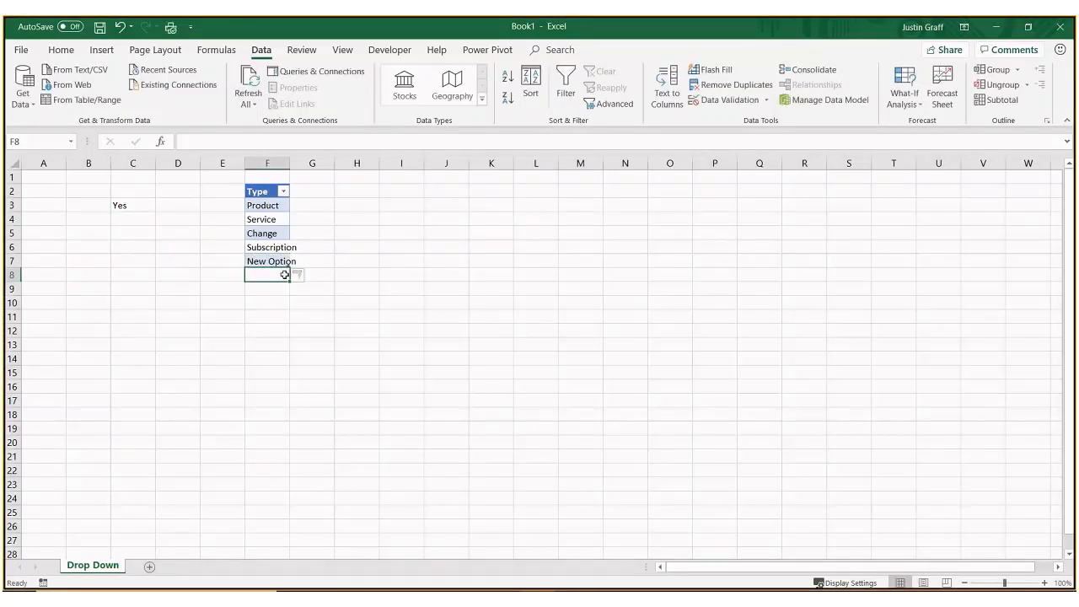
left_click(261, 259)
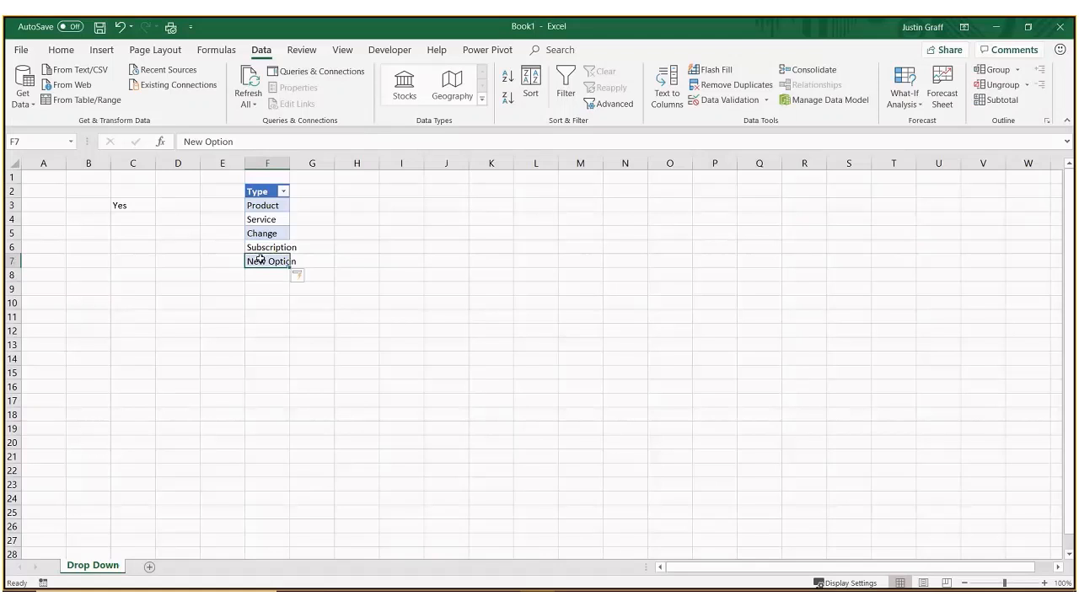
left_click(139, 207)
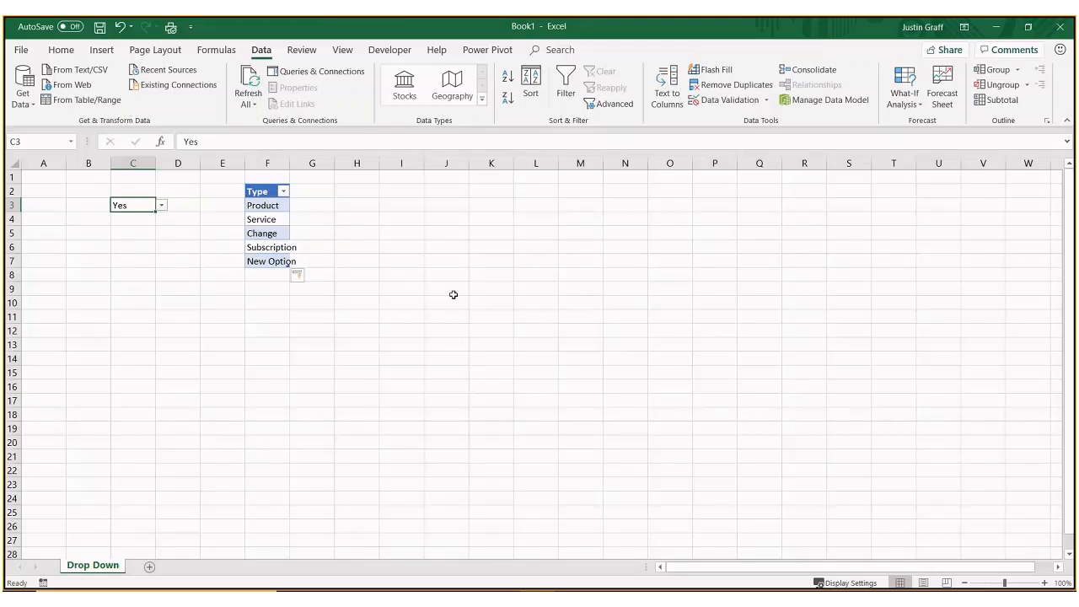
- Try to enter the unlisted value No in cell C3, and discard the entry
type("No")
key("Return")
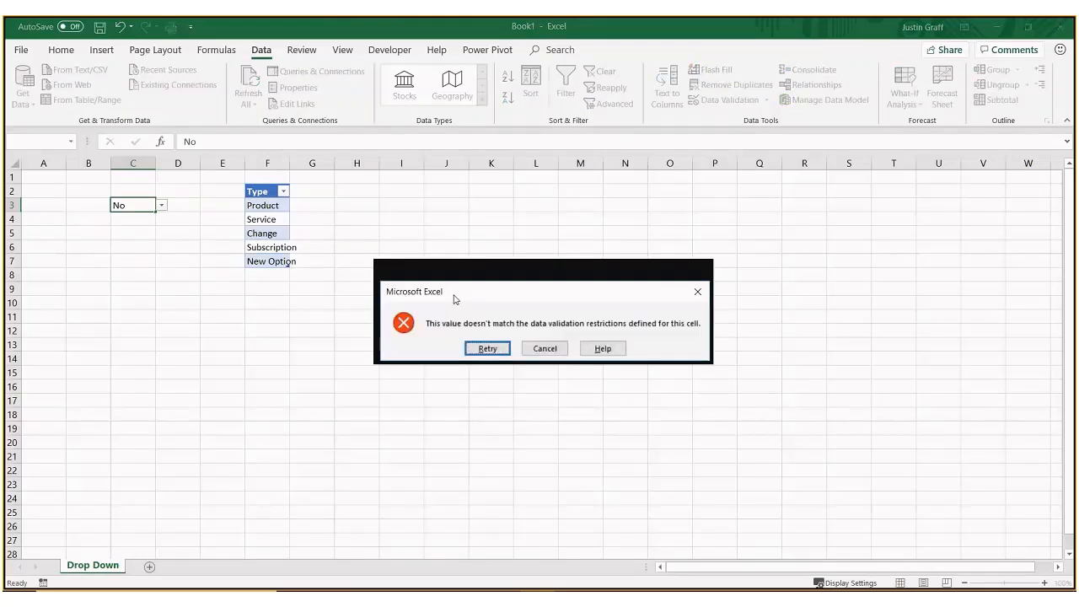
left_click(545, 348)
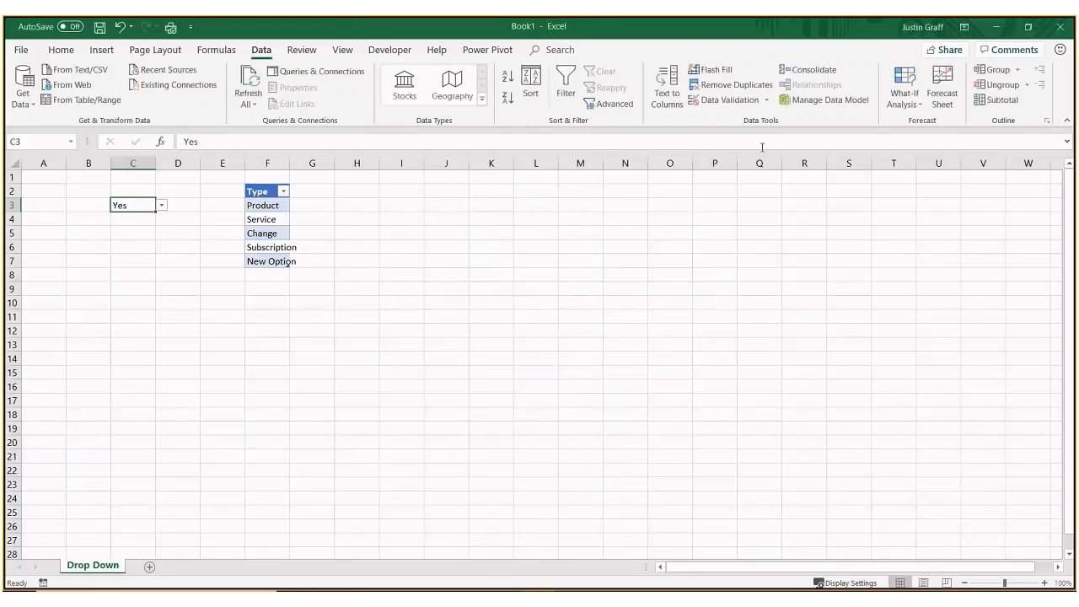
- Turn off the error alert for invalid data in the data validation of cell C3
left_click(730, 99)
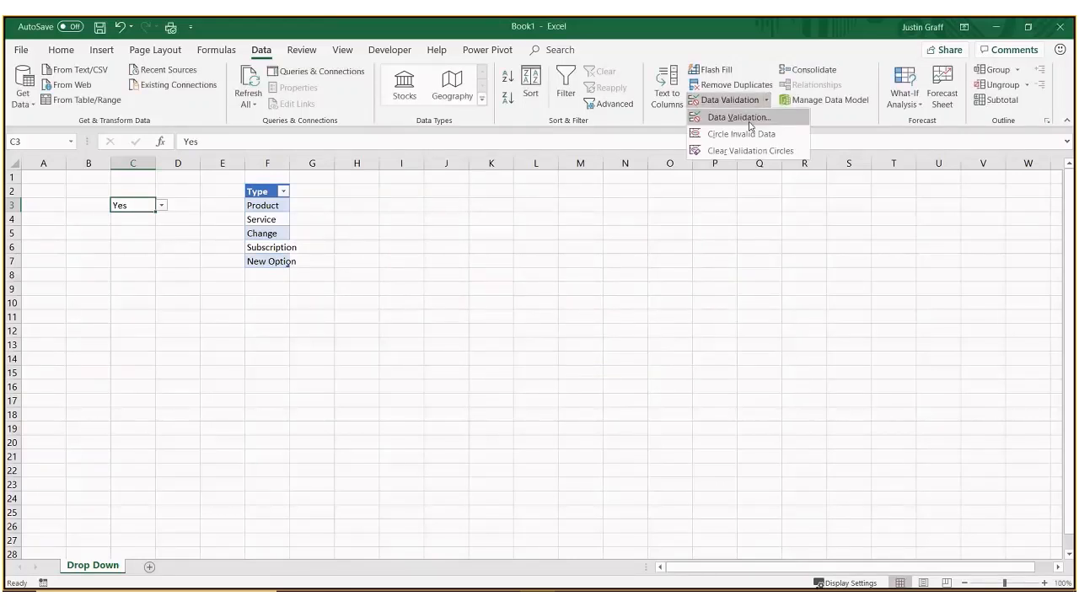
left_click(733, 114)
left_click(605, 217)
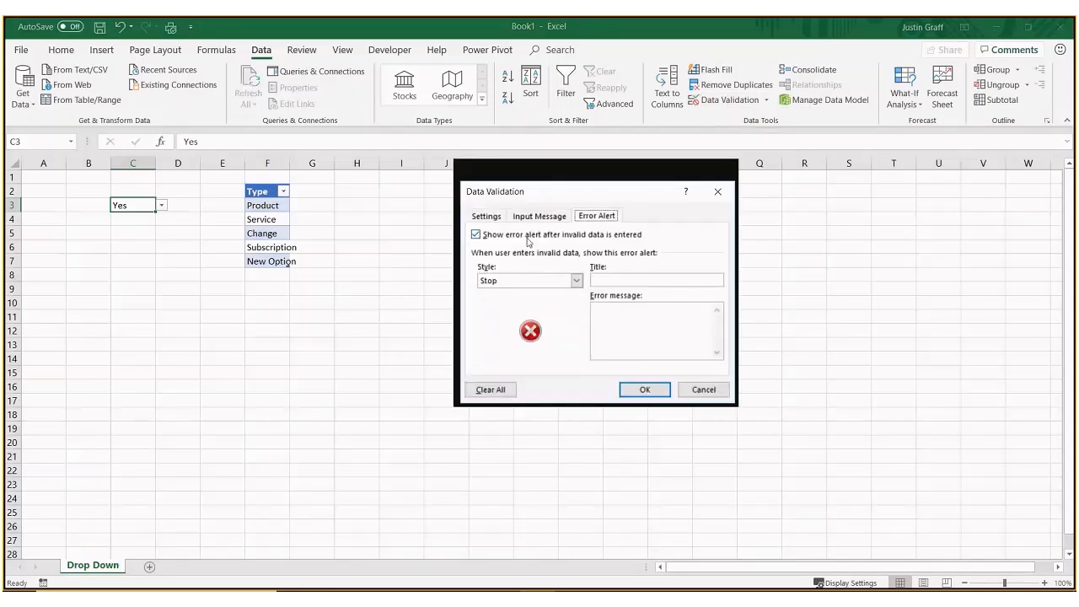
left_click(477, 236)
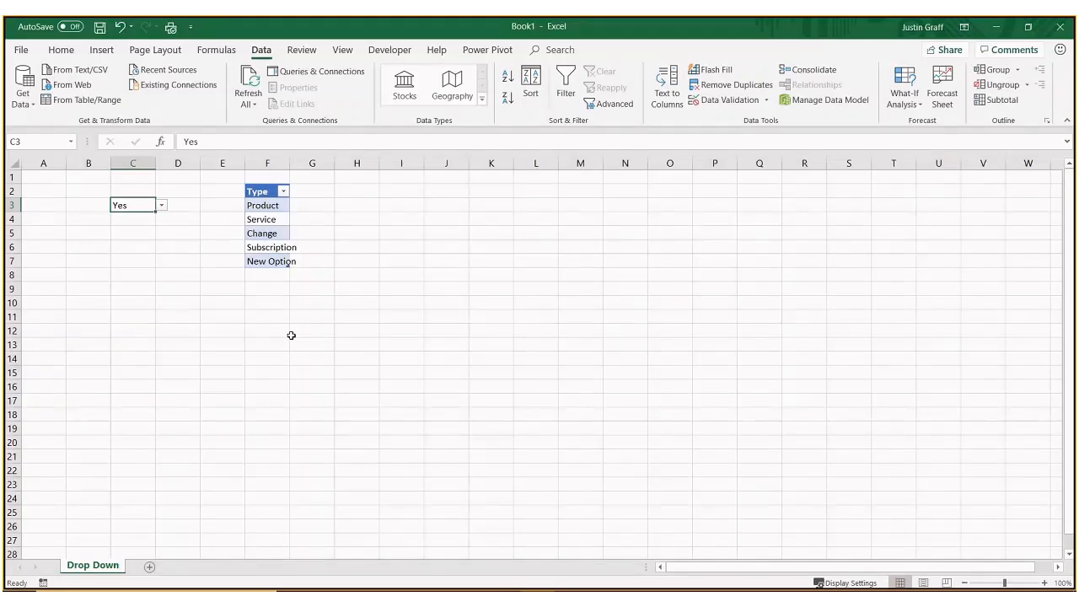
- Enter No in cell C3 and overwrite it with asdfas, checking the cell's dropdown options
type("No")
key("Return")
key("Up")
type("asdf")
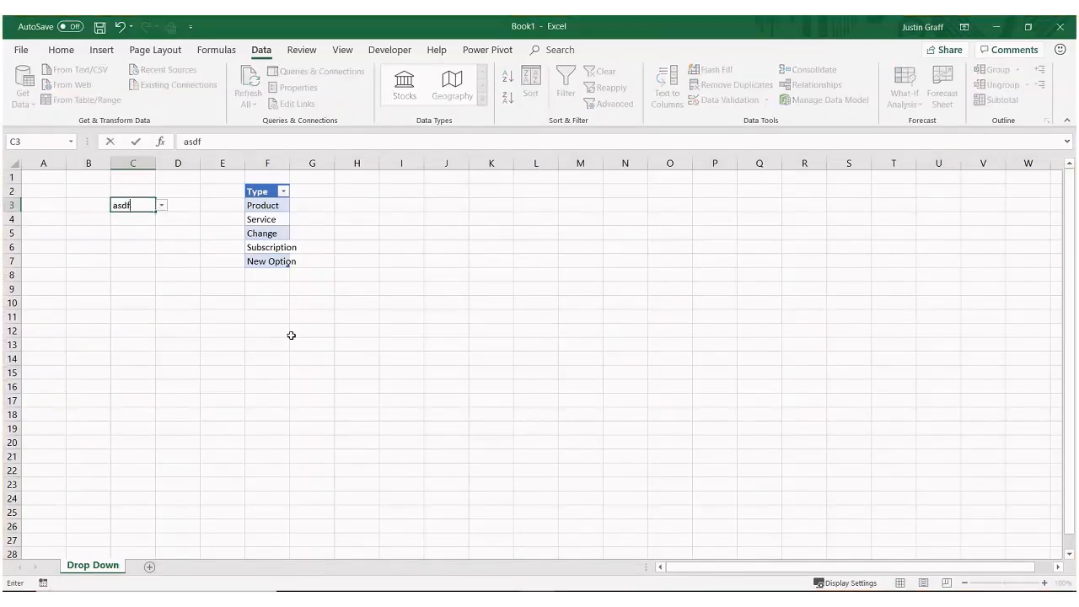
type("as")
key("ctrl+Return")
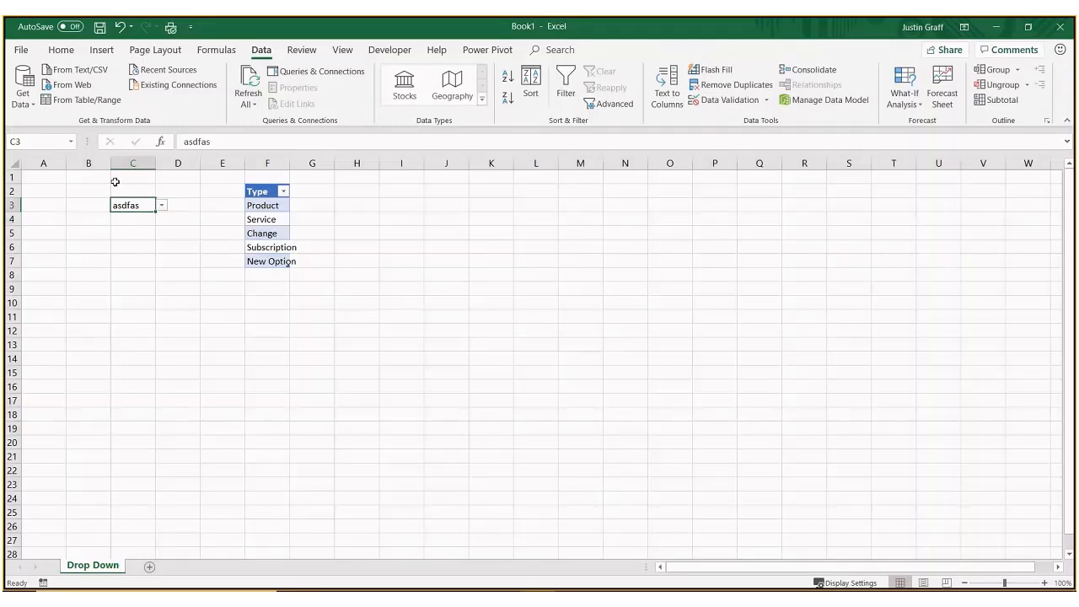
left_click(161, 206)
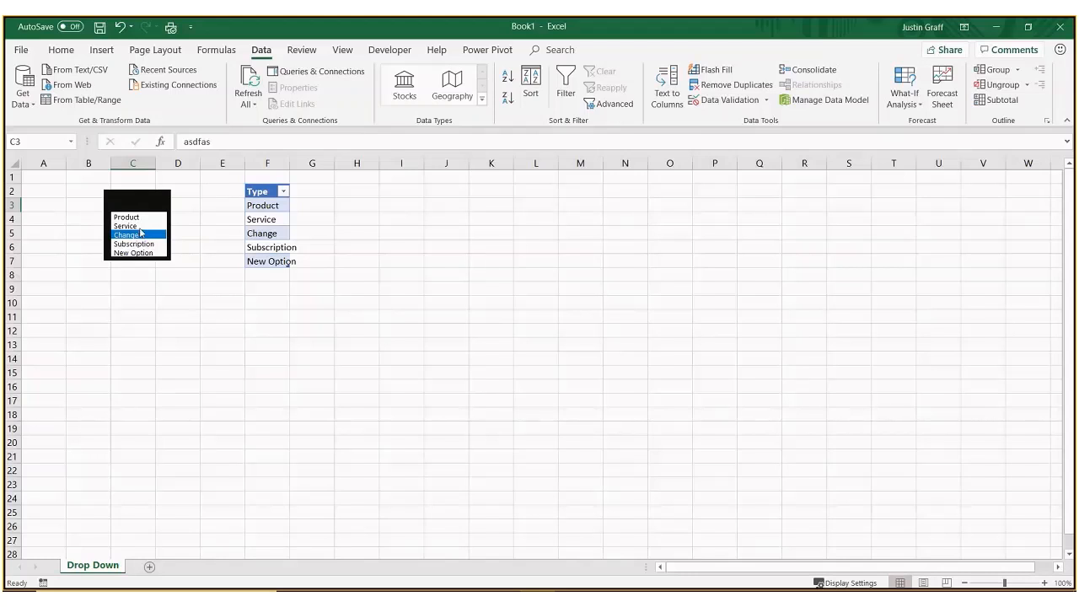
left_click(129, 200)
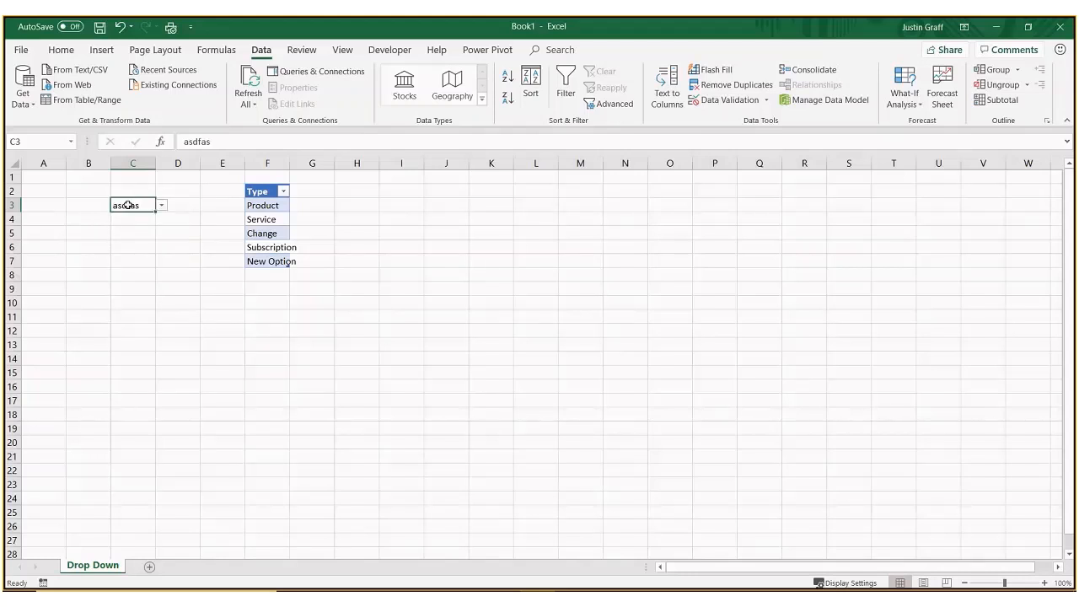